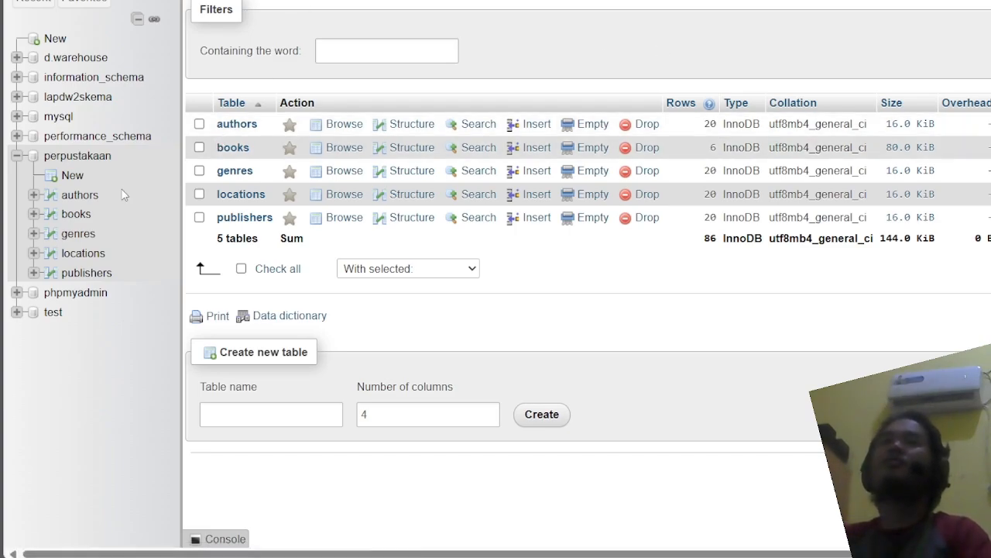
Step: Open the SQL query editor for the books table in perpustakaan and replace the default query with the line UPDATE books
left_click(89, 215)
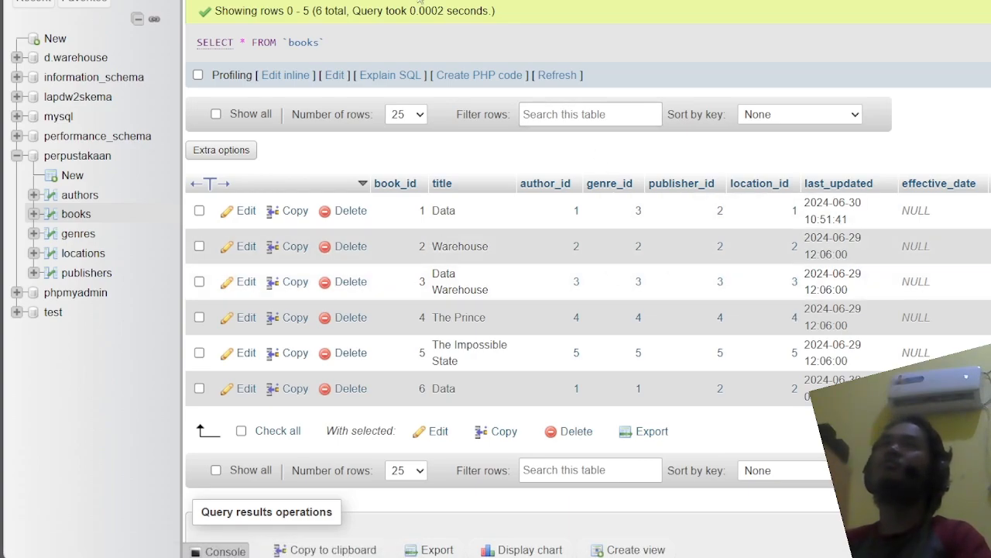
left_click(381, 0)
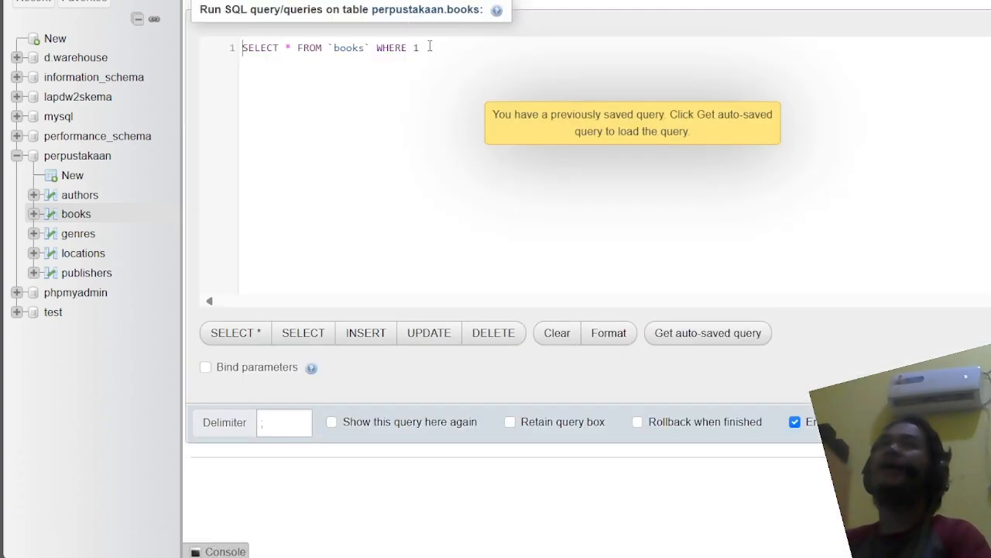
left_click_drag(428, 48, 243, 48)
right_click(292, 65)
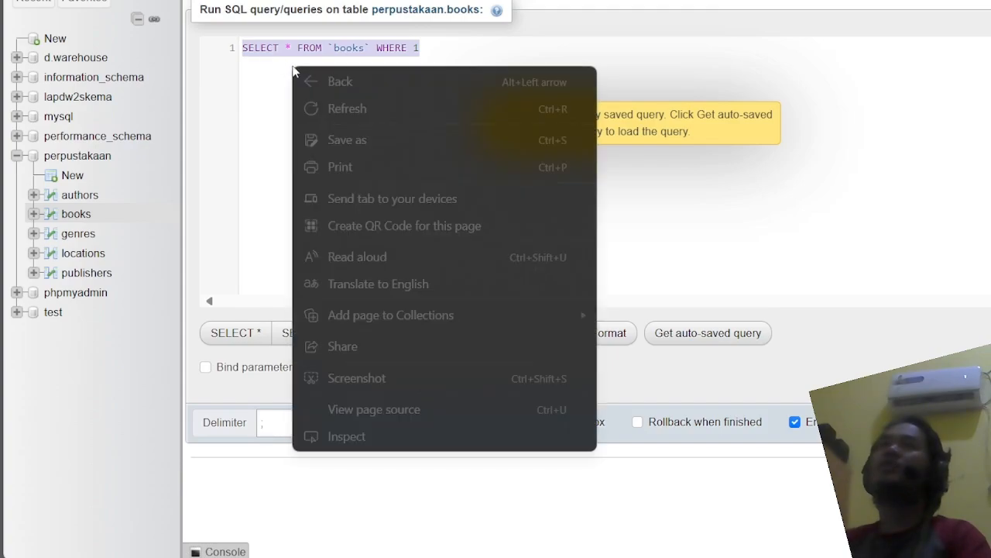
left_click(427, 60)
left_click_drag(427, 60, 244, 56)
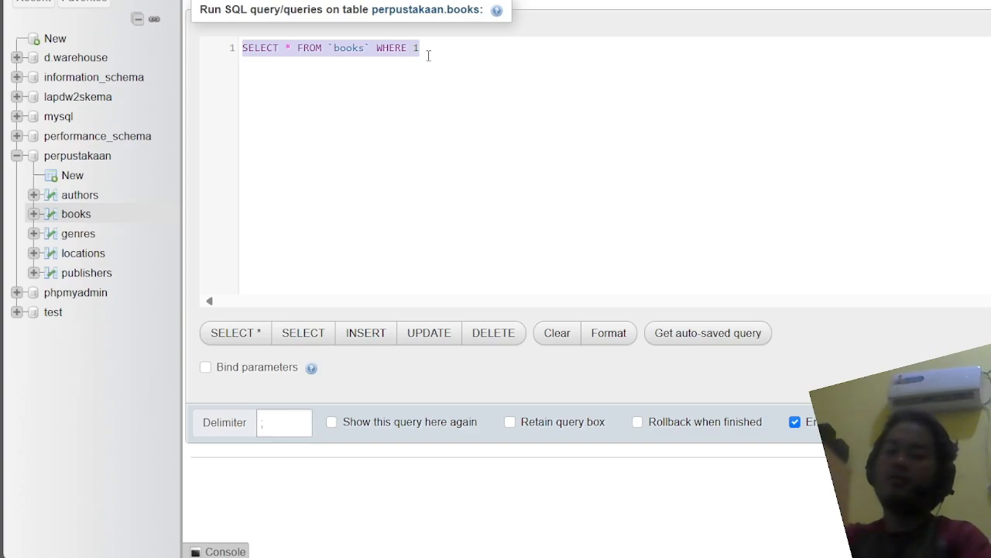
type("update")
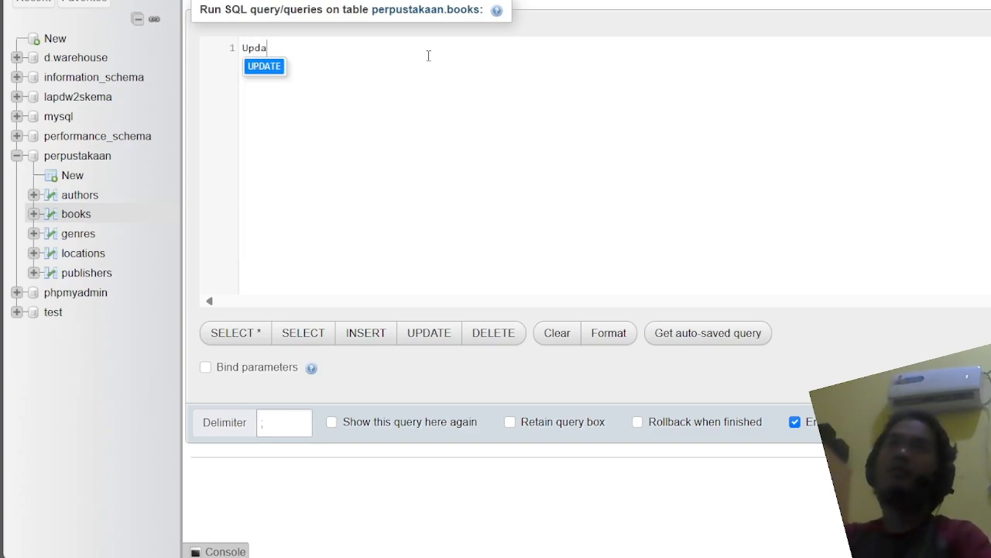
key("Return")
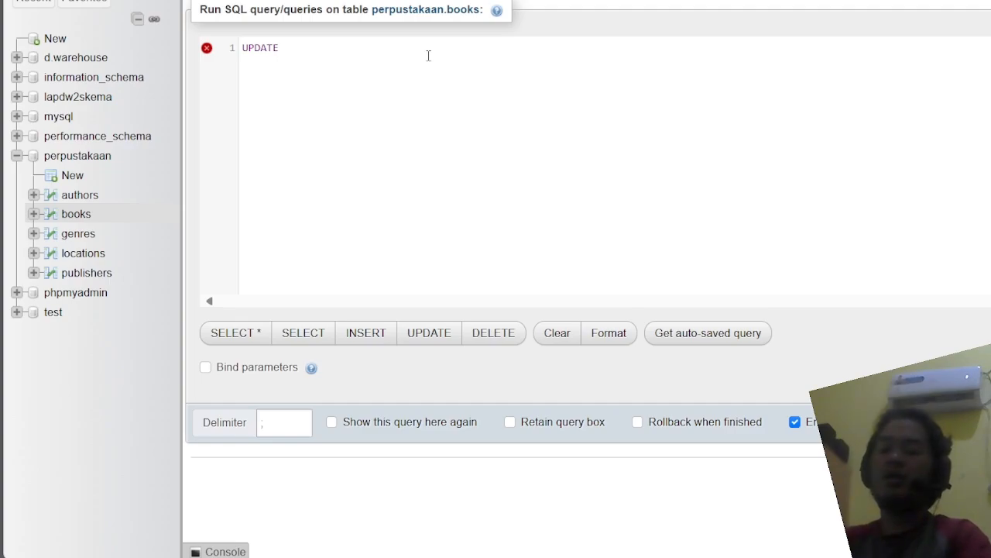
type("book")
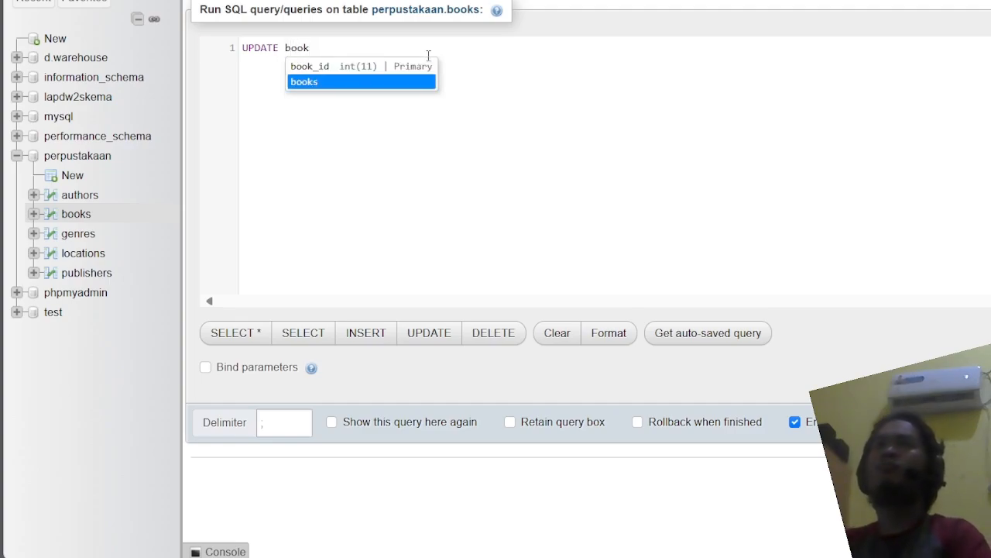
key("Return")
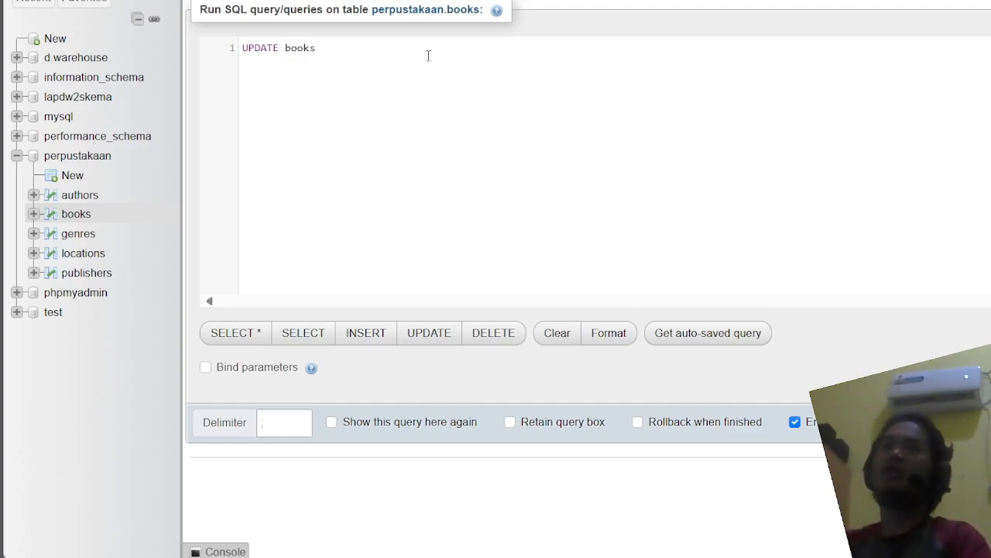
key("Return")
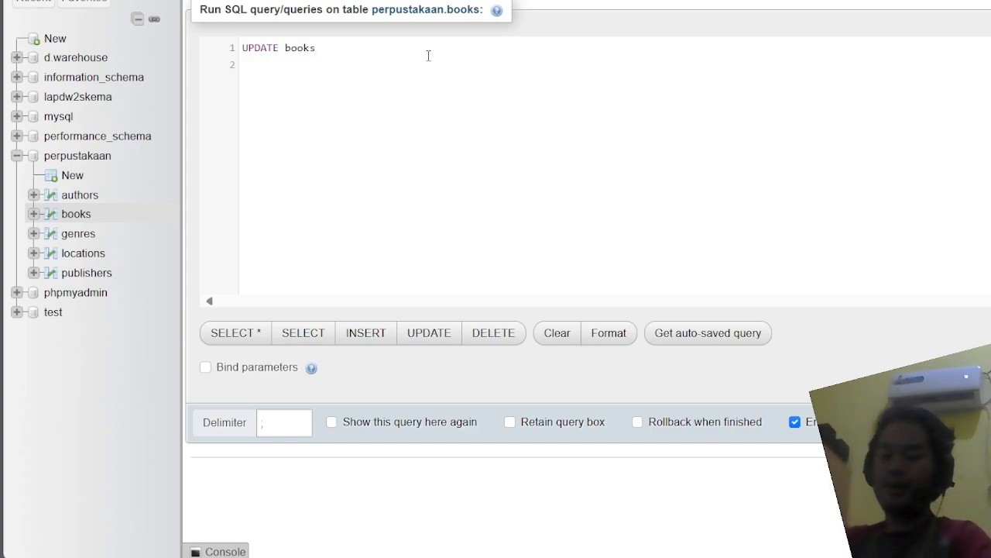
Step: Add a SET line to the query that gives publisher_id the value 2
type("set")
key("Return")
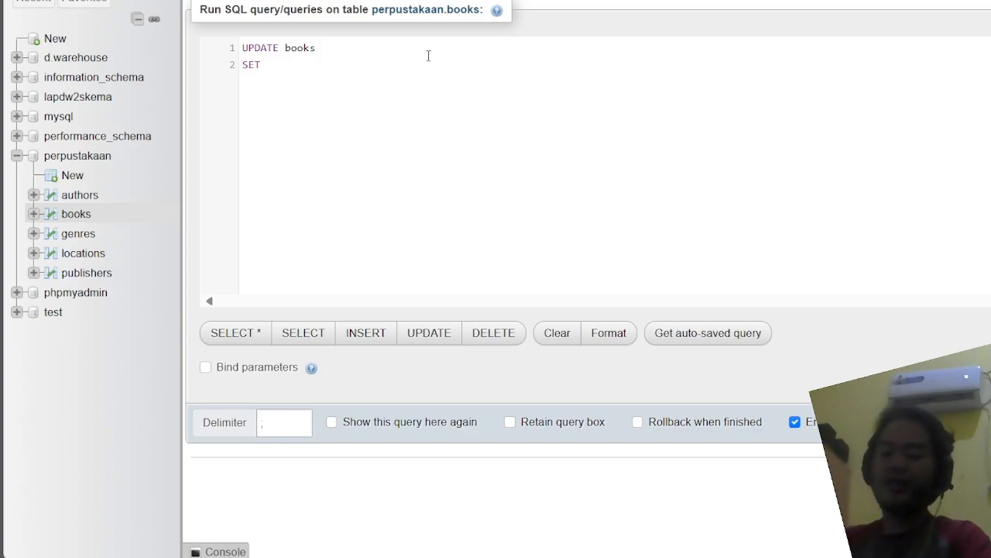
type("publ")
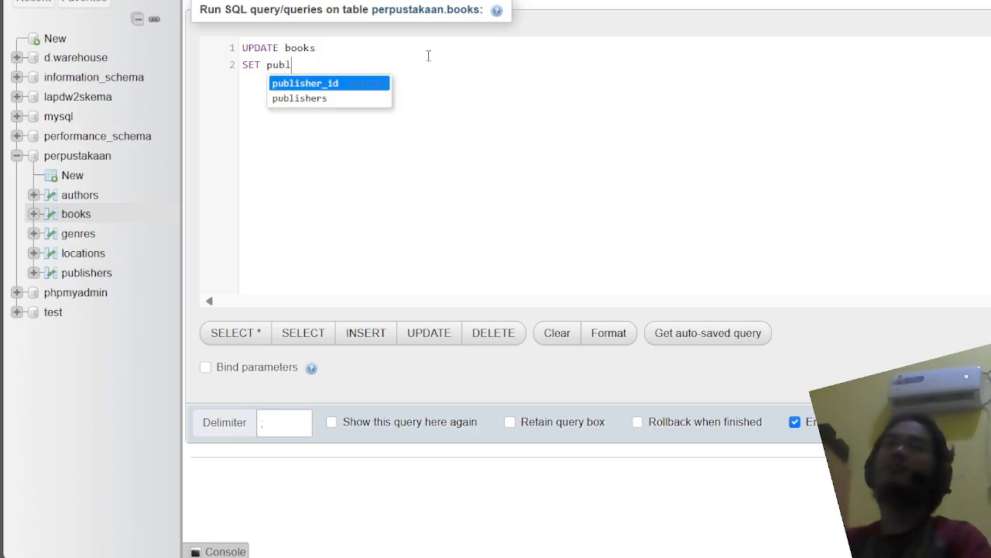
key("Return")
type(":")
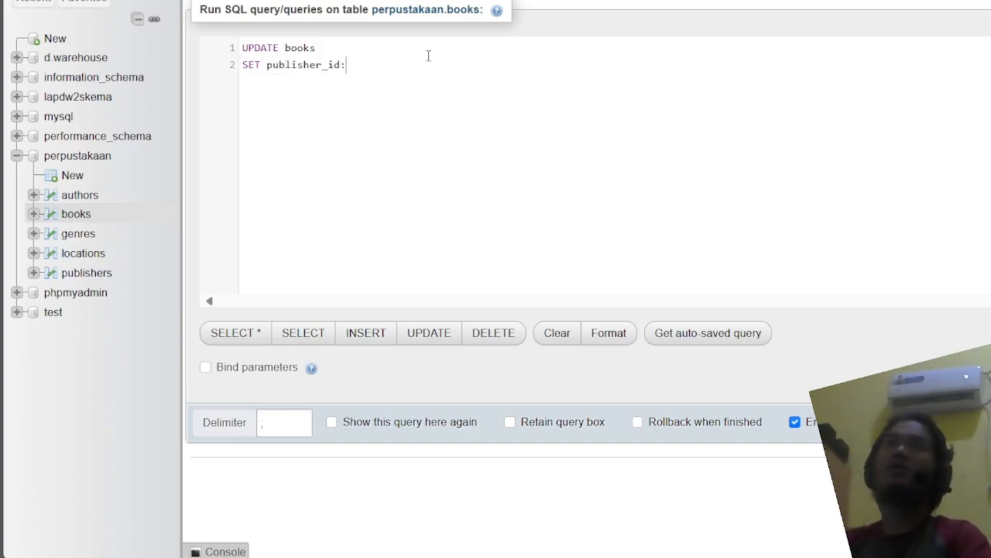
type("1")
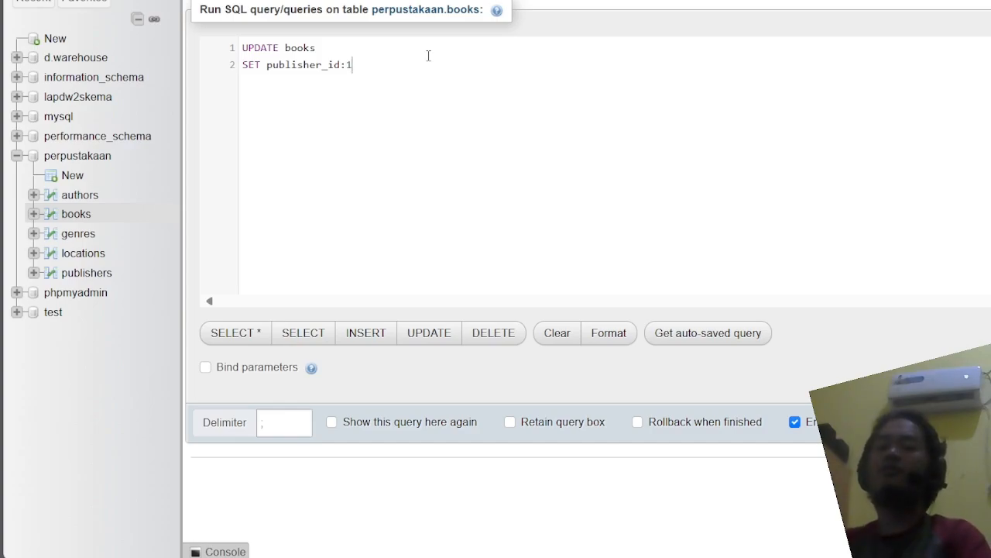
key("Return")
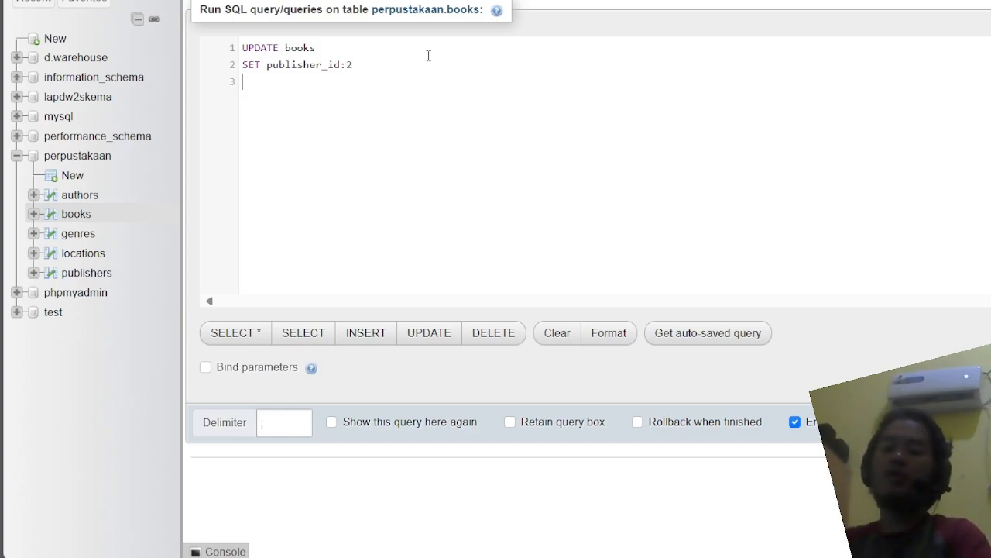
Step: Add the condition WHERE book_id=3; as the last line and use equals signs for both publisher_id and book_id
type("wher")
key("Return")
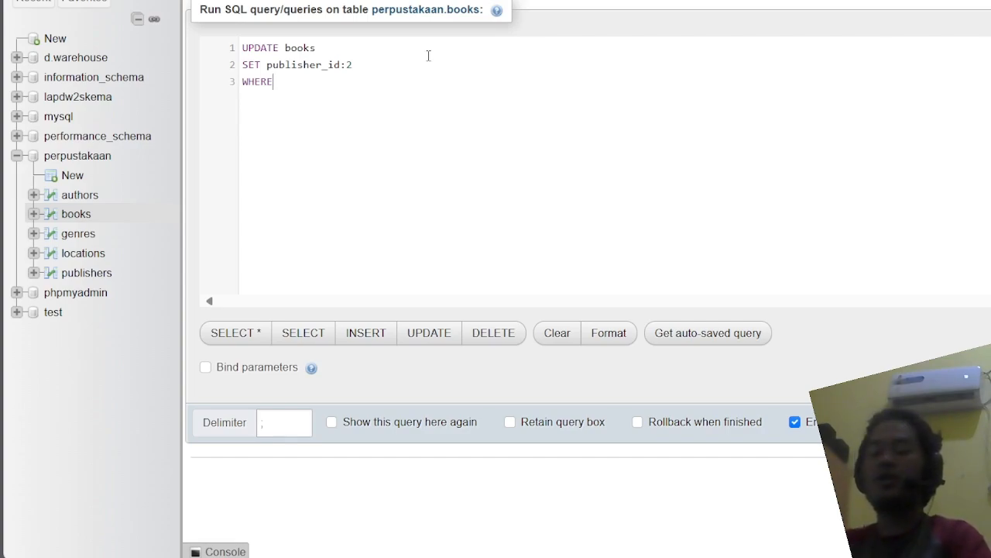
type("book")
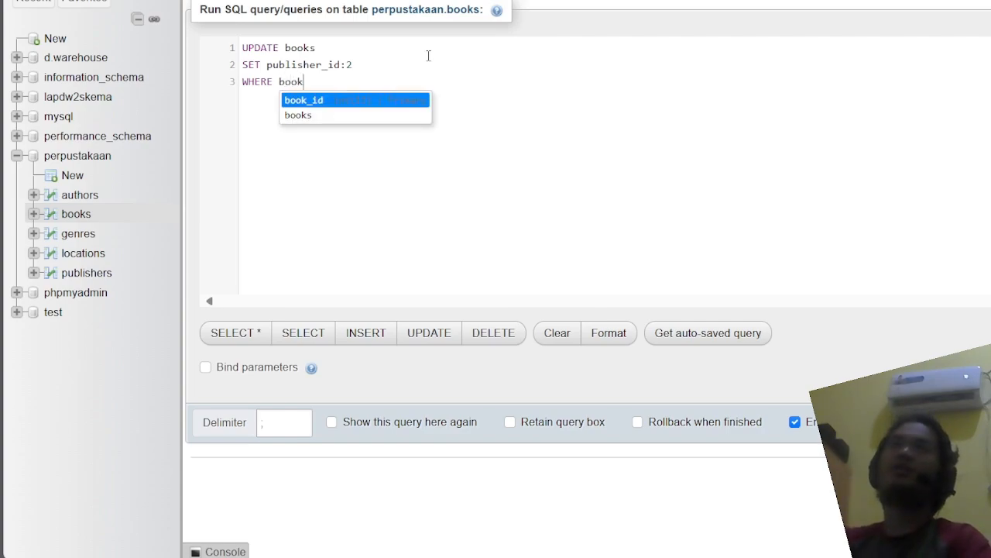
key("Return")
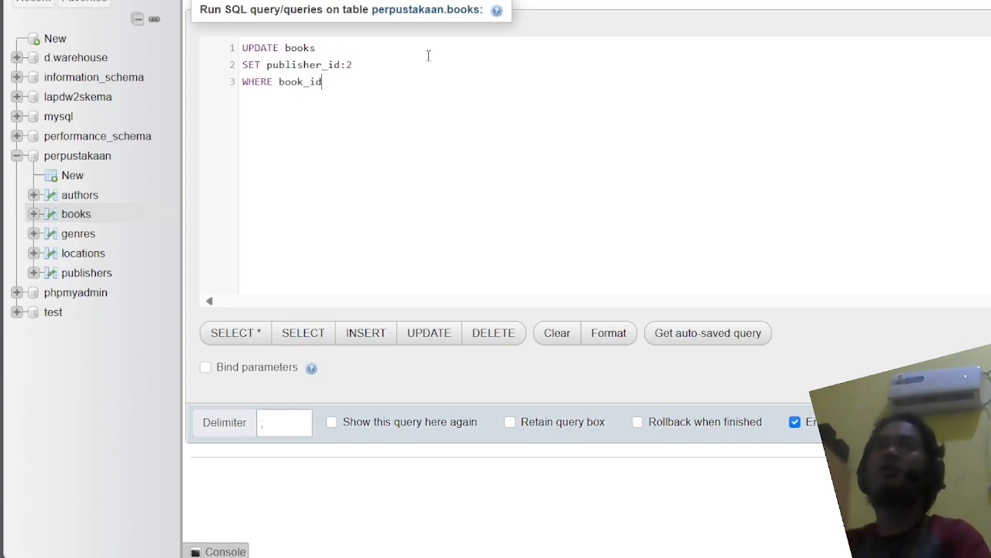
type(":#")
key("BackSpace")
type("3")
key("Return")
key("BackSpace")
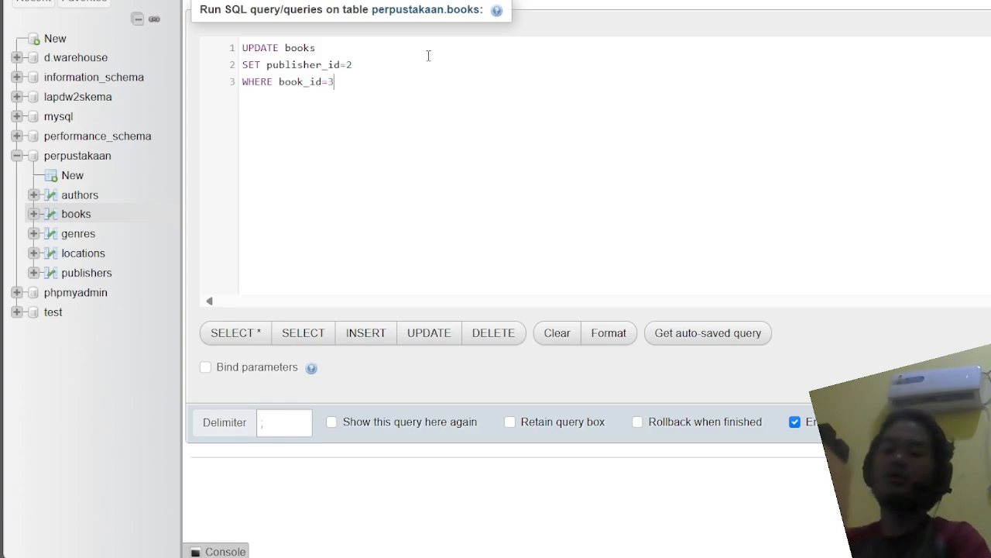
type("?")
key("BackSpace")
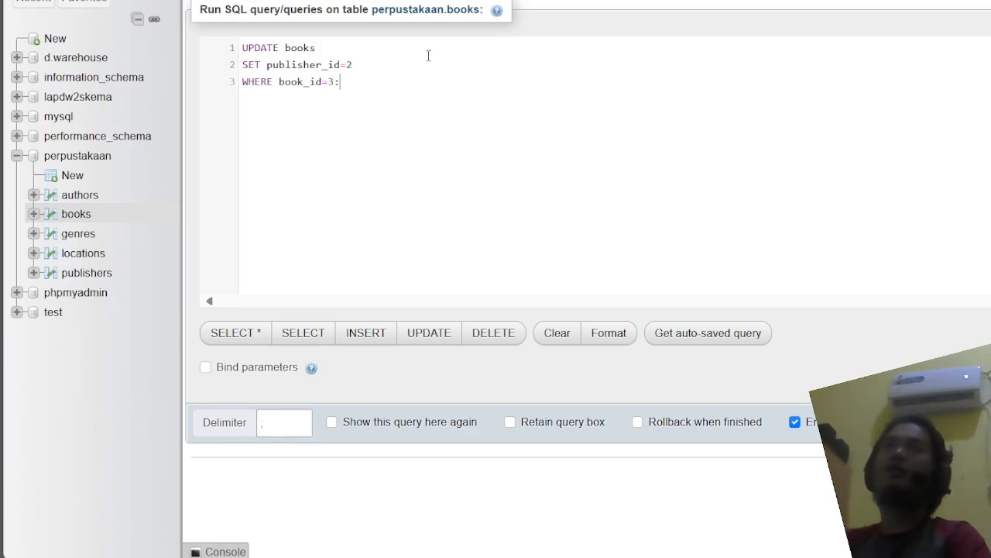
type(";")
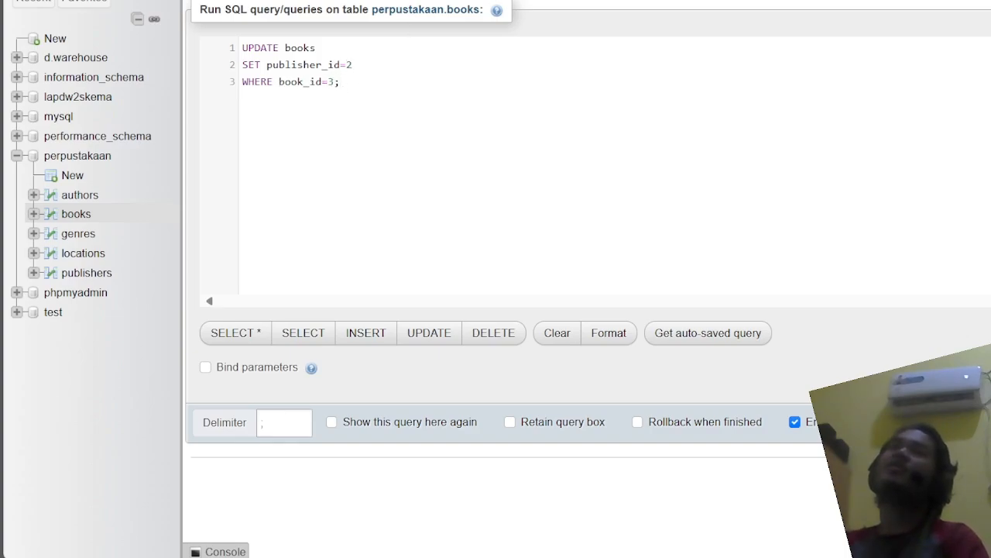
Step: Run the publisher_id update and browse the rows of the books table
left_click(984, 422)
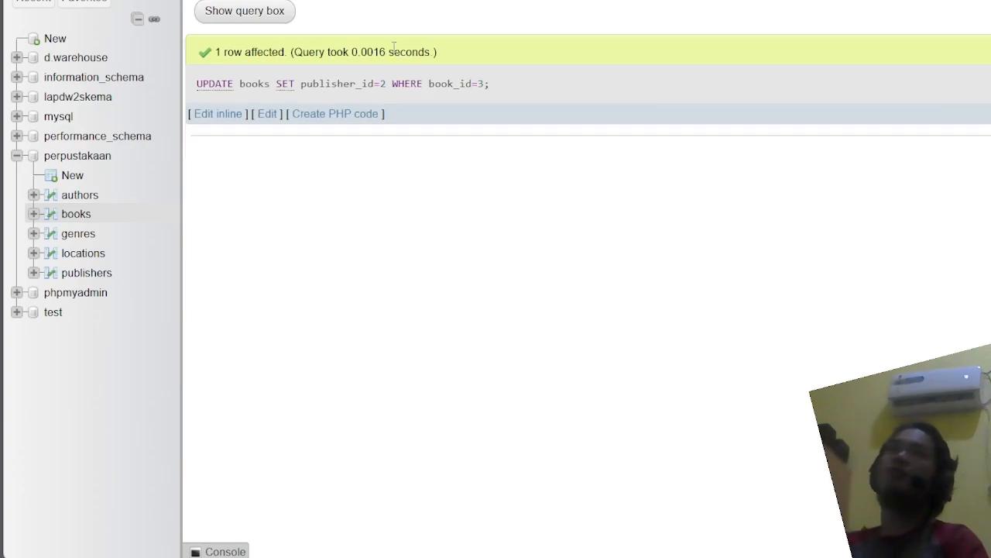
left_click(79, 219)
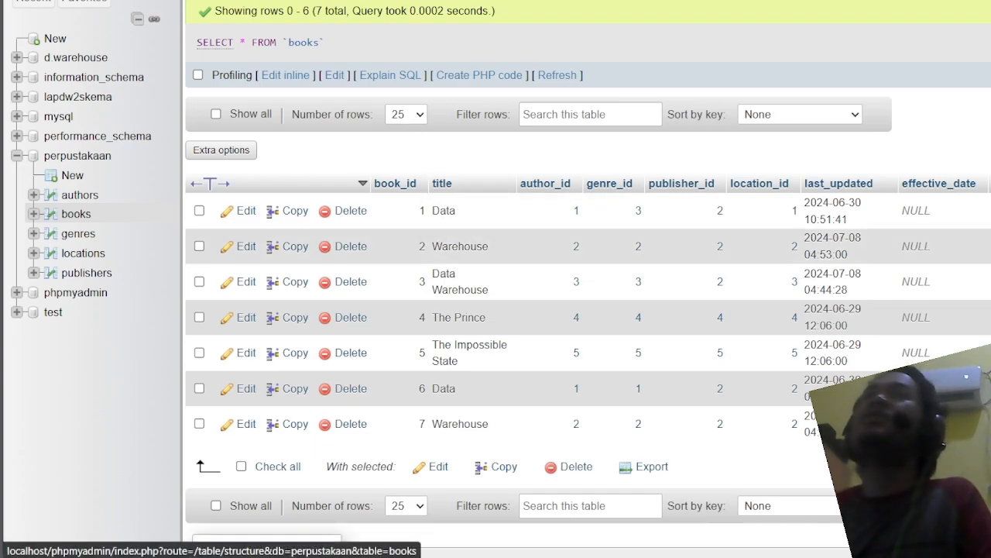
Step: Replace the default books query with one that expires current book_id 3 (is_current FALSE, end_date CURDATE()) and inserts a copy with location_id 2, effective_date CURDATE(), is_current TRUE
left_click(363, 2)
left_click(420, 74)
left_click_drag(429, 48, 325, 45)
type("UPDATE Books SET is_current = FALSE, end_date = CURDATE() WHERE book_id = 3 AND is_current = TRUE; INSERT INTO Books (title, author_id, genre_id, publisher_id, location_id, effective_date, is_current) SELECT title, author_id, genre_id, publisher_id, 2, CURDATE(), TRUE FROM Books WHERE book_id = 3;")
left_click(265, 81)
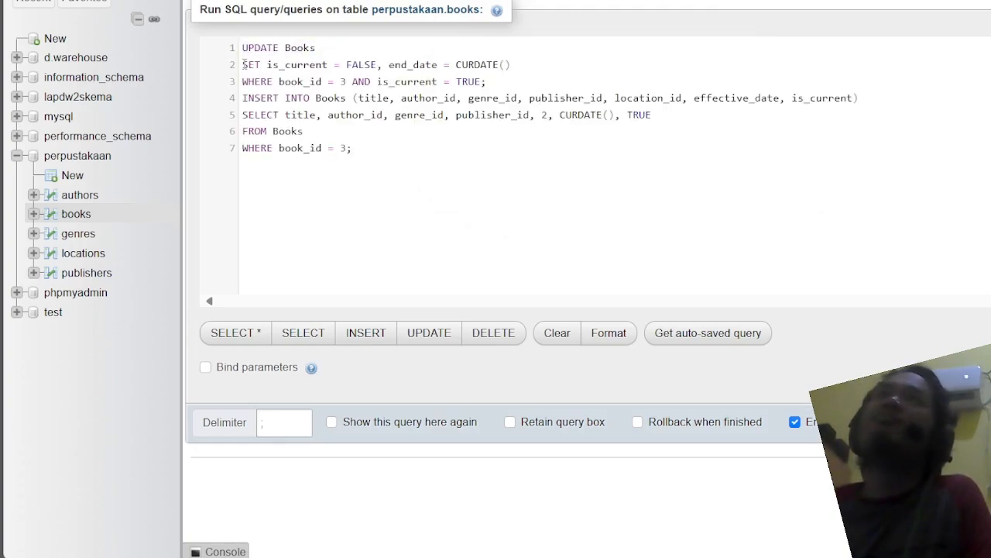
Step: Examine the UPDATE statement's SET and WHERE clauses and the INSERT INTO Books ... SELECT statement for book_id 3
left_click_drag(244, 64, 377, 64)
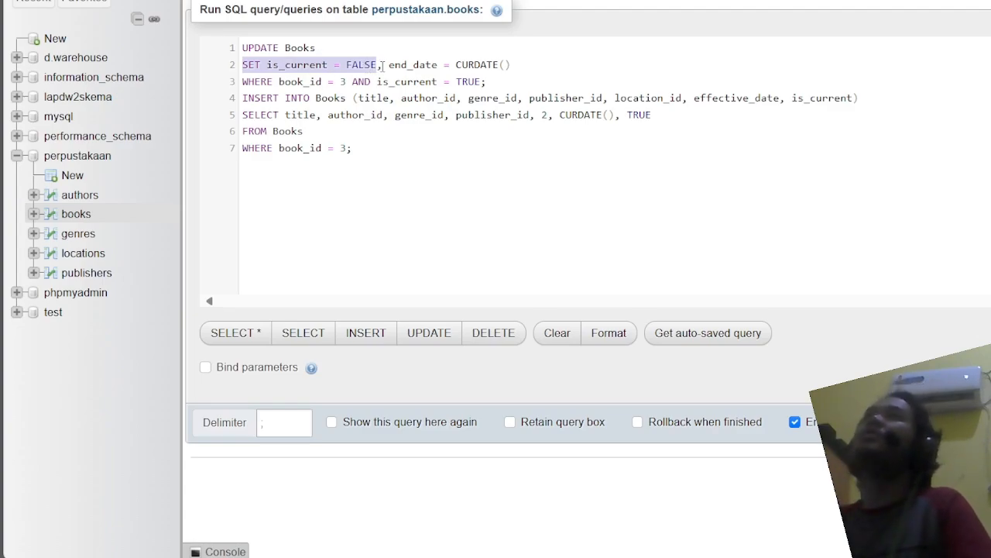
left_click_drag(390, 64, 439, 65)
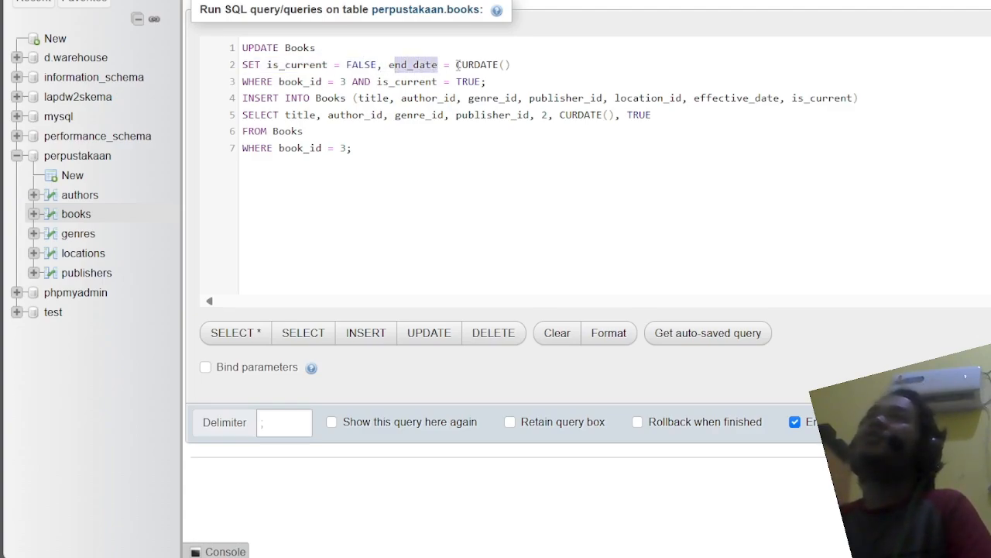
left_click(457, 65)
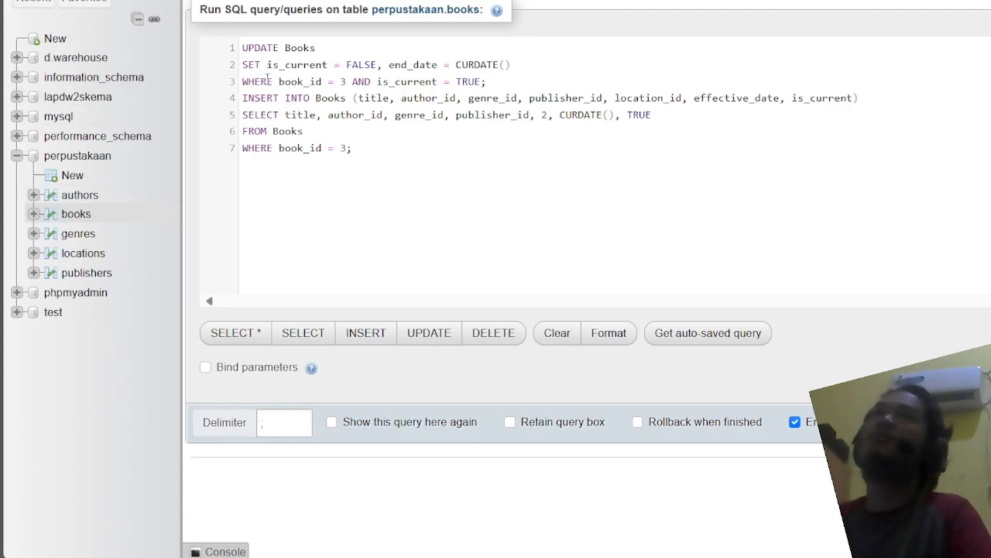
left_click_drag(242, 81, 322, 82)
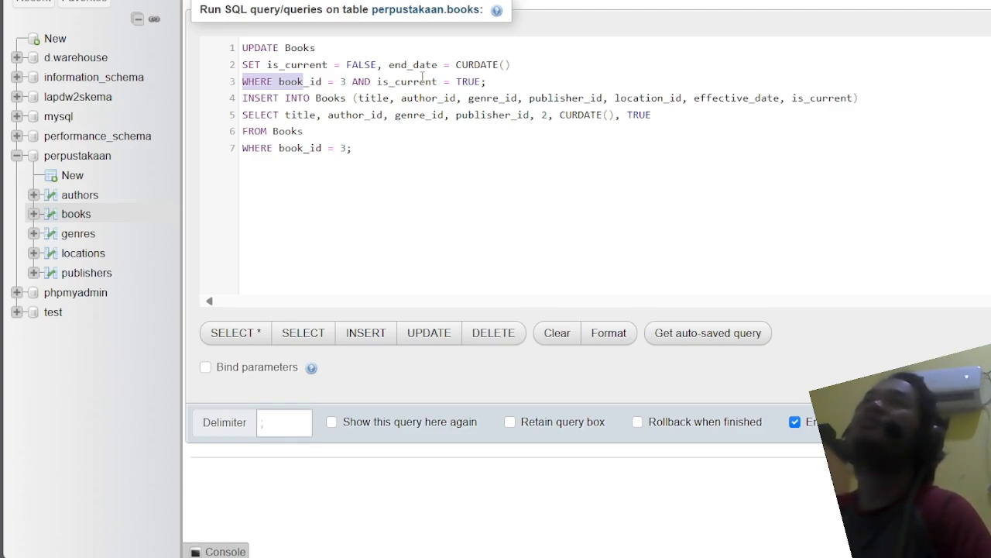
left_click_drag(437, 81, 481, 82)
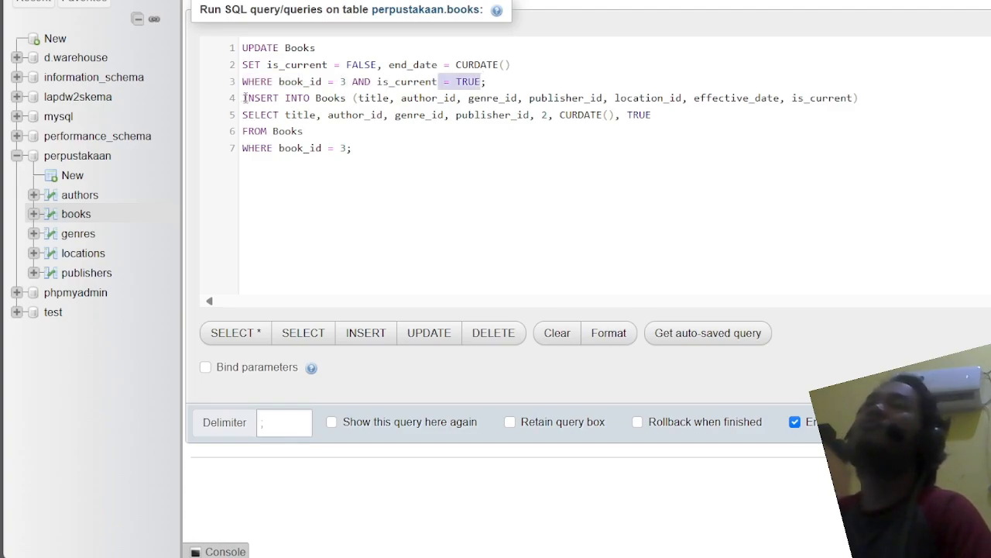
left_click_drag(244, 97, 383, 105)
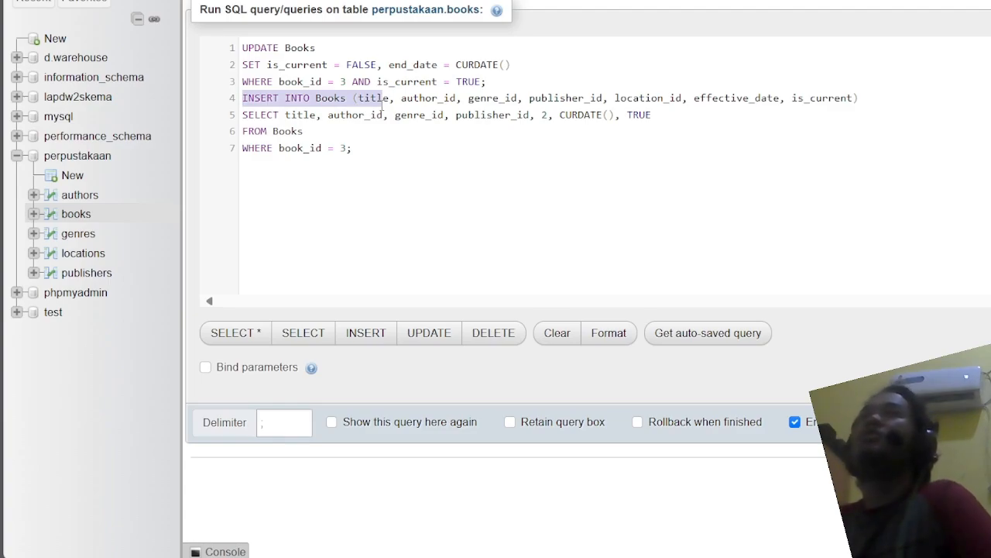
left_click_drag(382, 105, 883, 96)
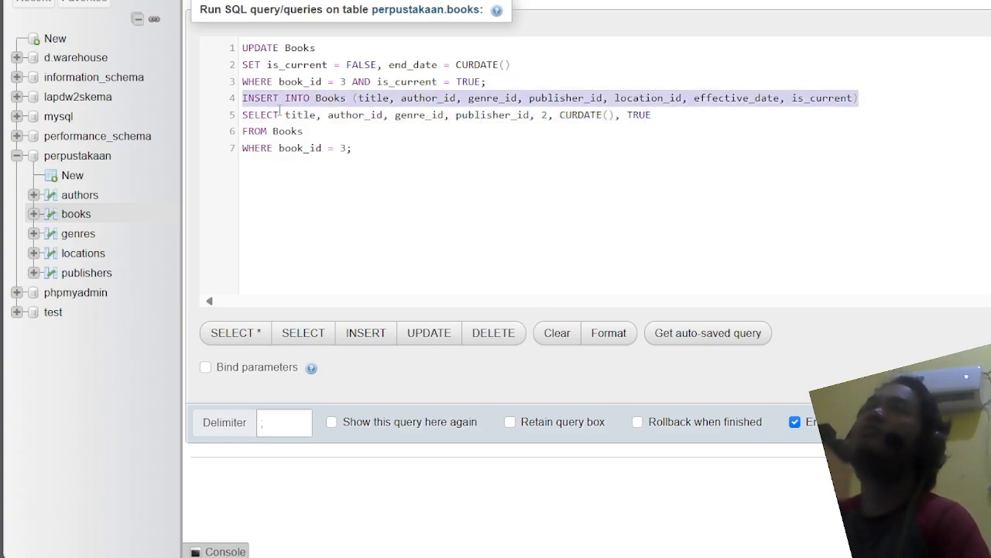
left_click_drag(237, 114, 621, 115)
left_click(671, 118)
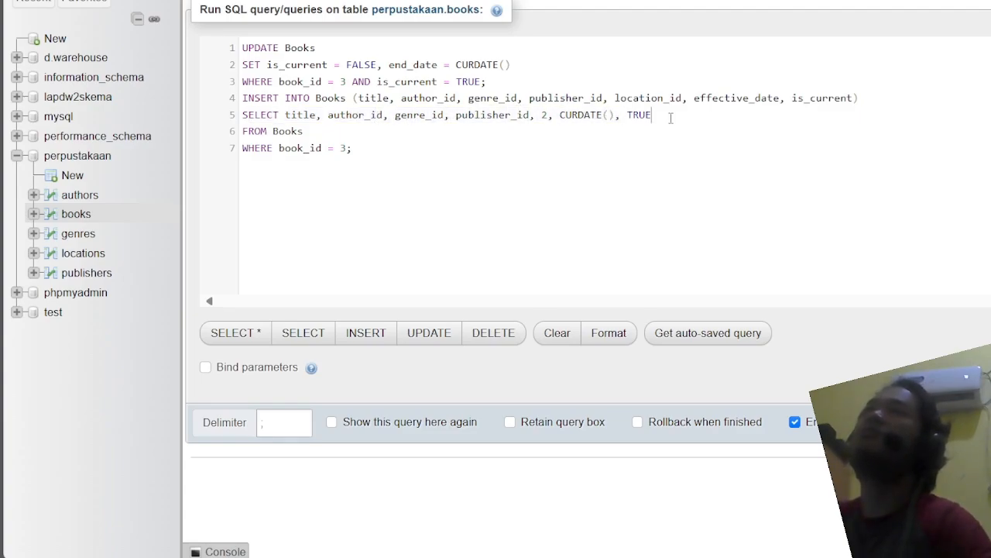
left_click_drag(243, 130, 304, 132)
left_click_drag(243, 150, 363, 142)
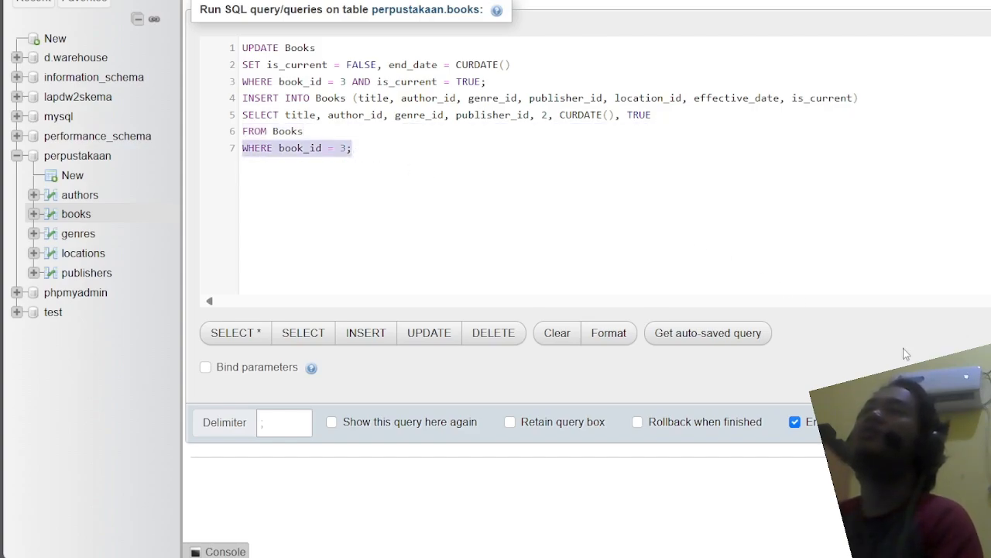
Step: Run both statements and browse the books table to check the Data Warehouse title of book_id 3
left_click(962, 422)
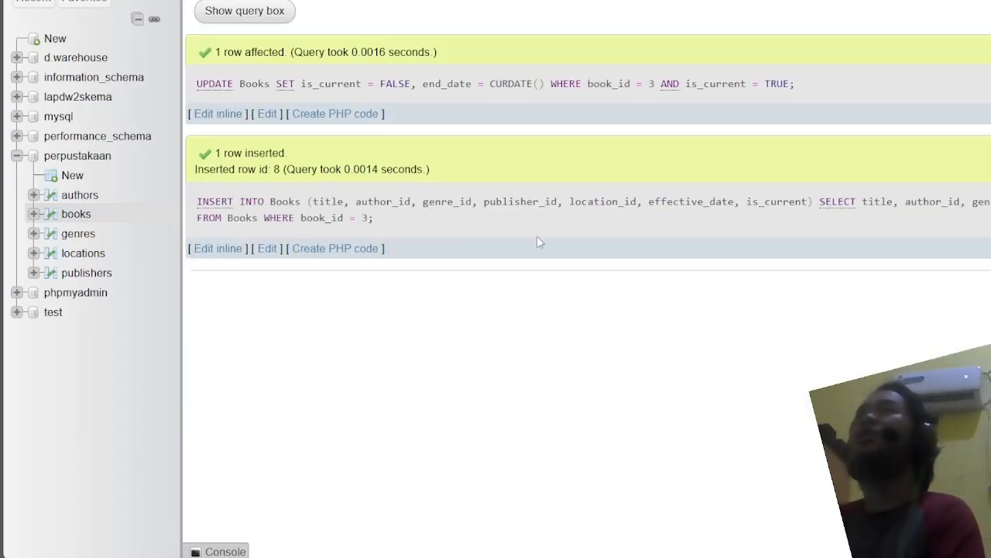
left_click(218, 1)
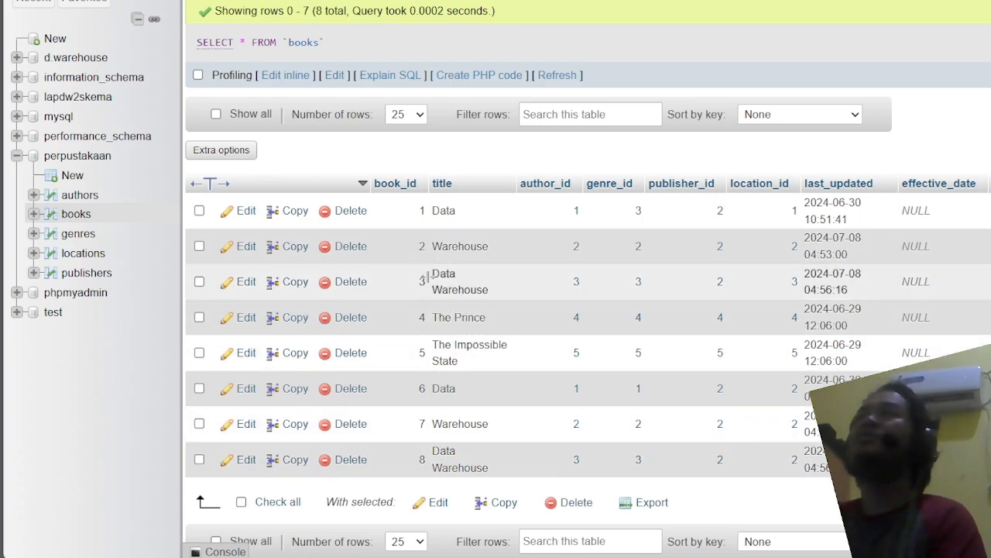
left_click_drag(434, 274, 494, 310)
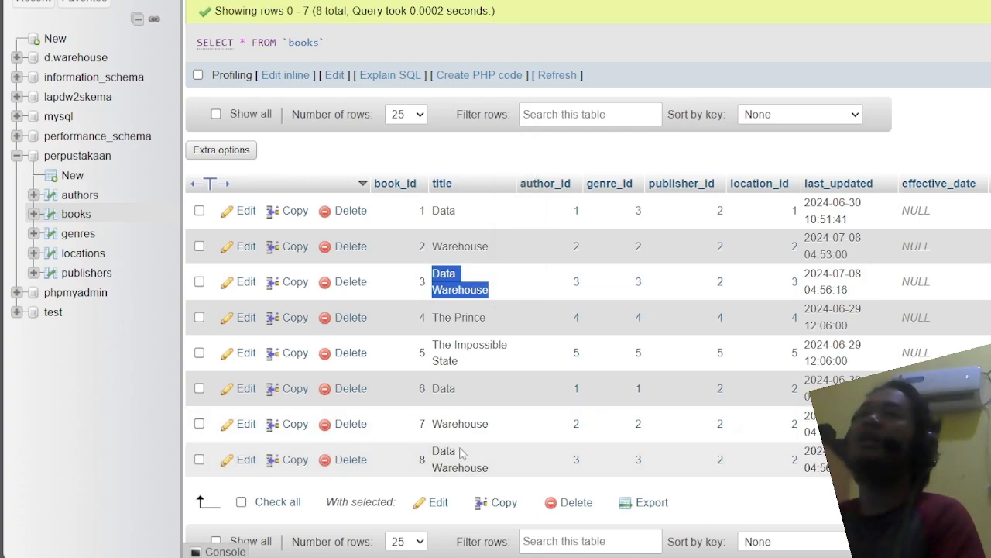
Step: Compare the titles of the rows with book_id 8, 3 and 6 in the books table
left_click(435, 451)
left_click_drag(434, 451, 502, 467)
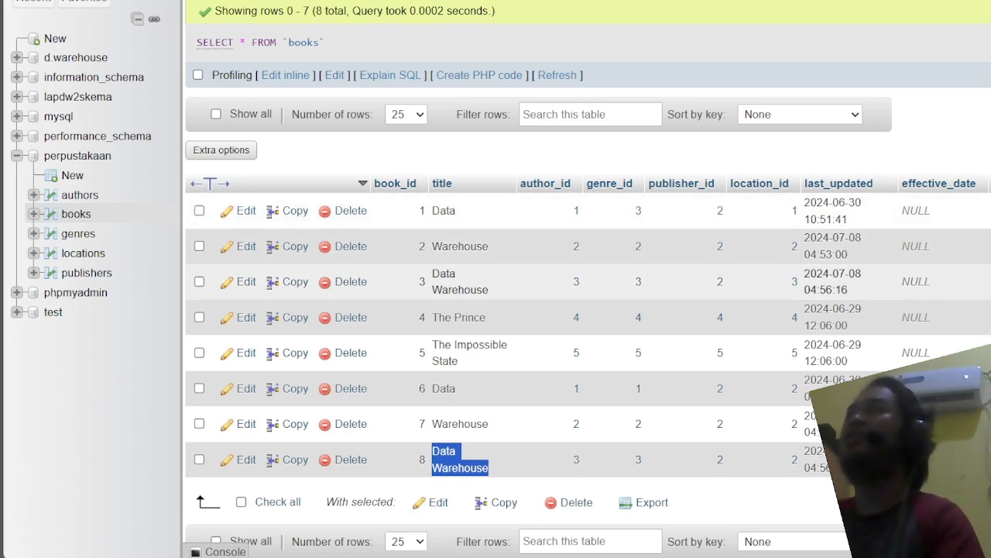
left_click(495, 283)
left_click_drag(496, 285, 517, 285)
left_click(499, 285)
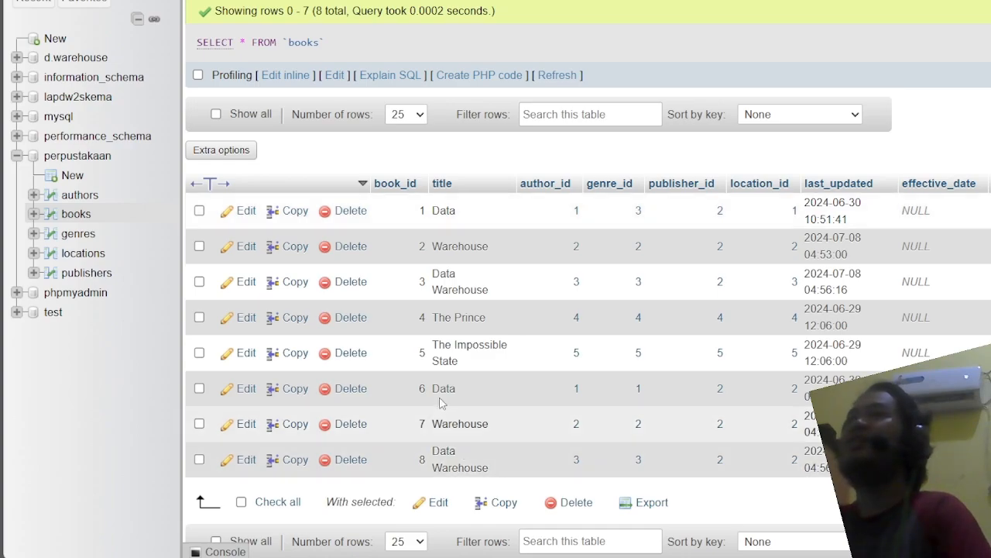
left_click_drag(433, 389, 460, 390)
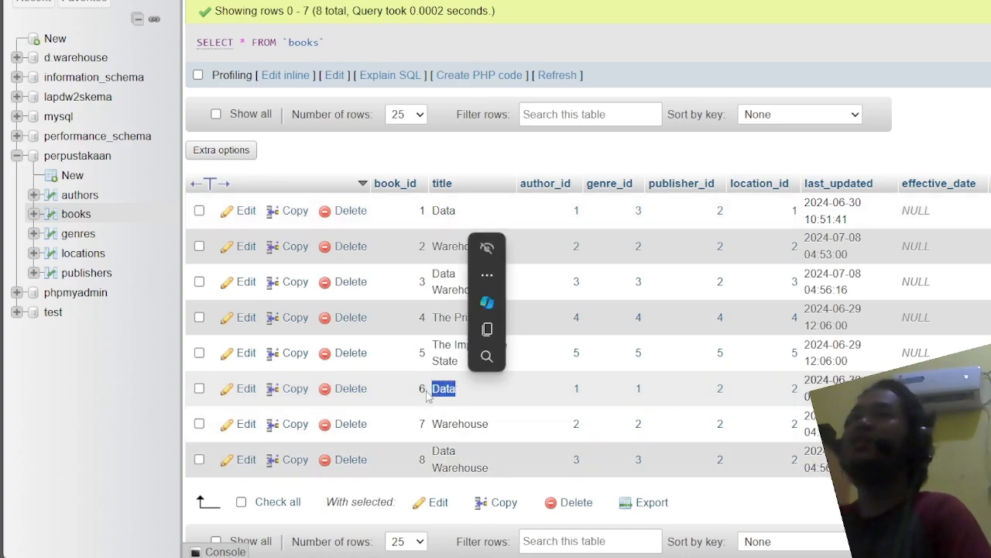
left_click(533, 419)
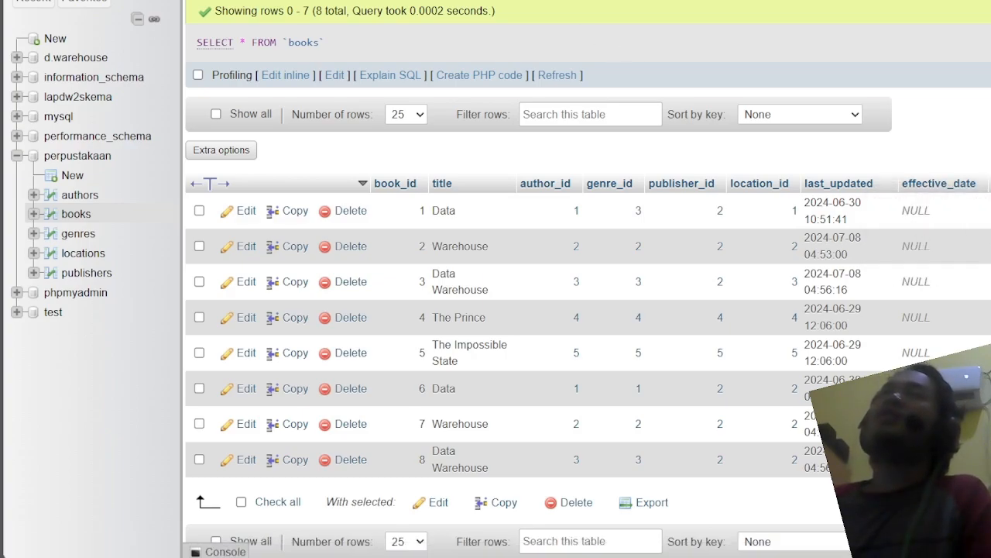
left_click(348, 1)
left_click_drag(432, 50, 241, 49)
key("ctrl+Return")
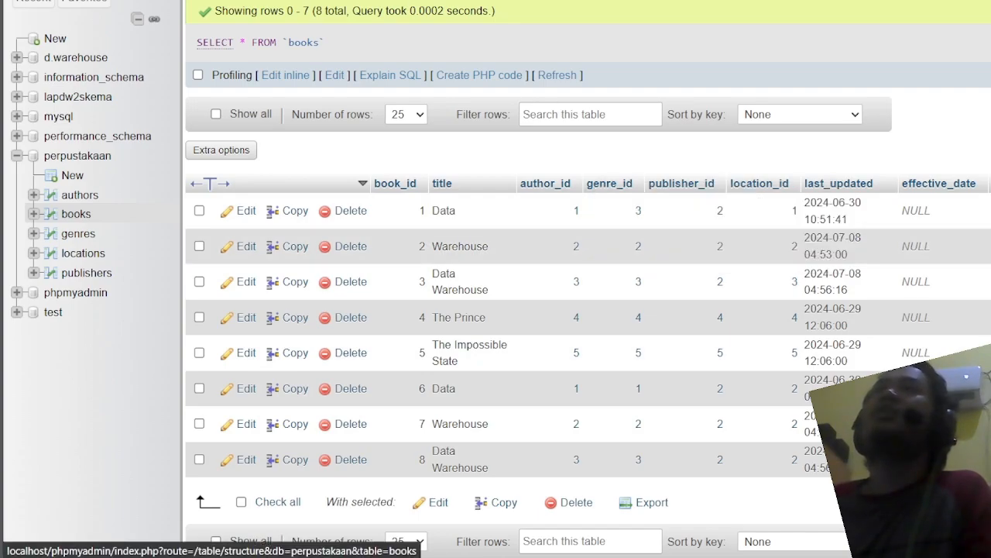
left_click(298, 1)
Step: Replace the default SQL query on the books table with the start of an UPDATE books ... SET statement
left_click(365, 1)
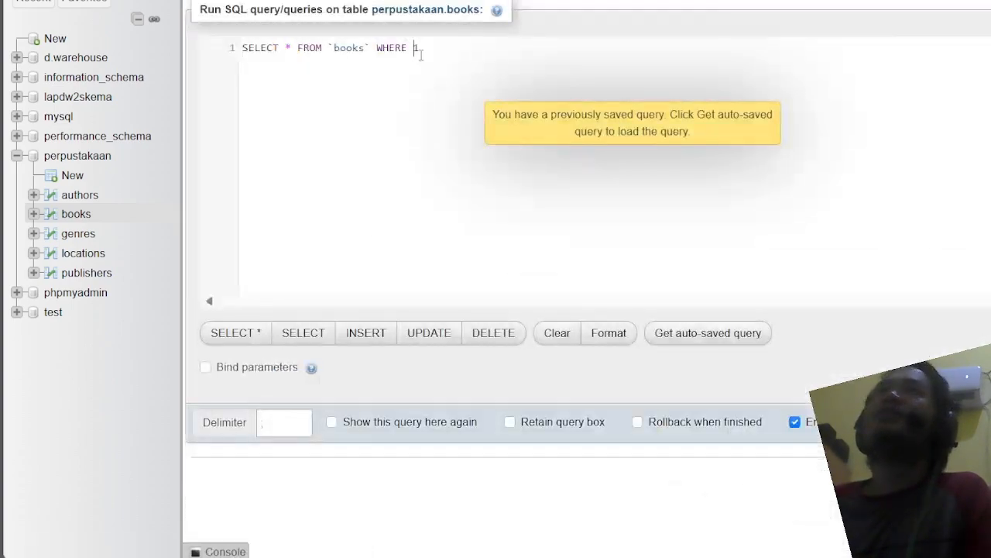
left_click_drag(421, 51, 240, 48)
type("UPDATE bBook")
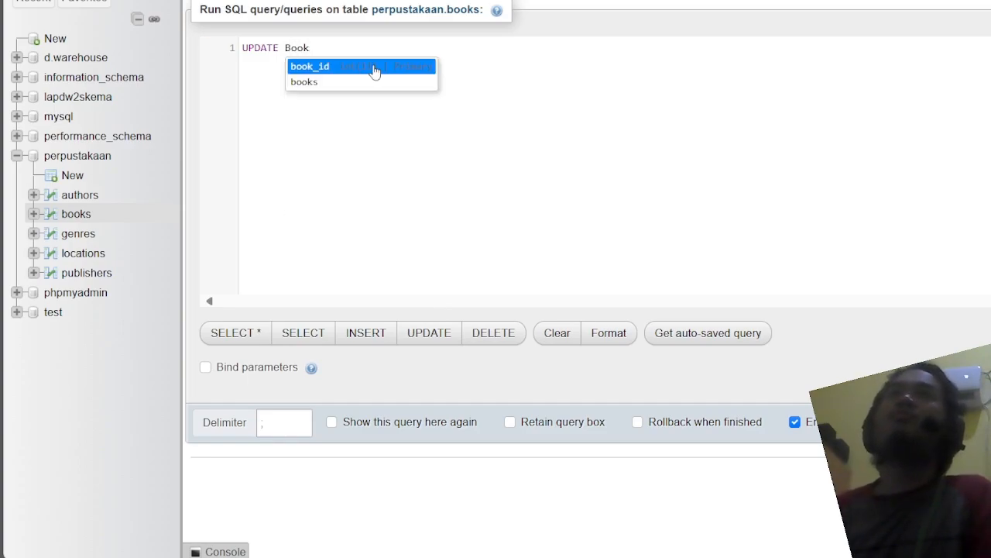
key("Down")
key("Return")
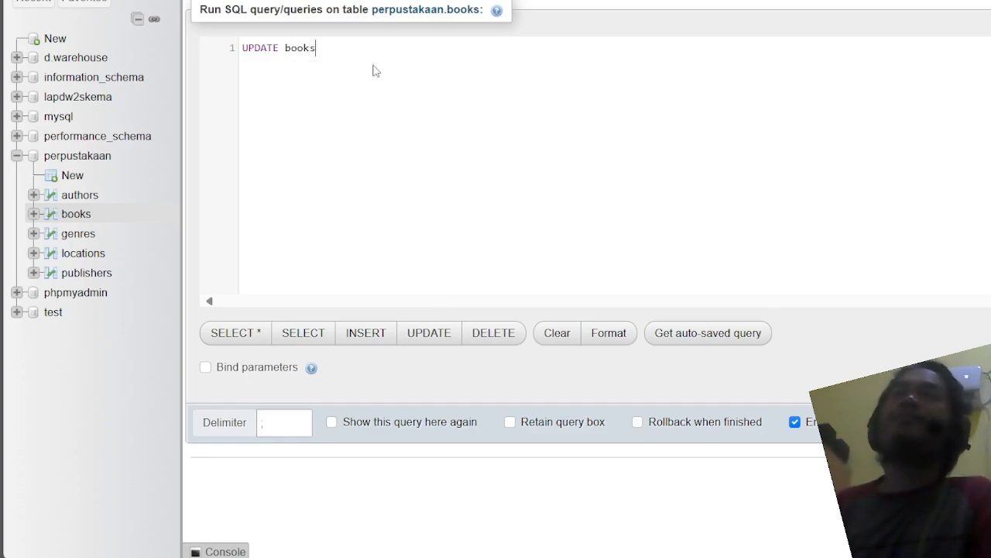
key("Return")
type("set")
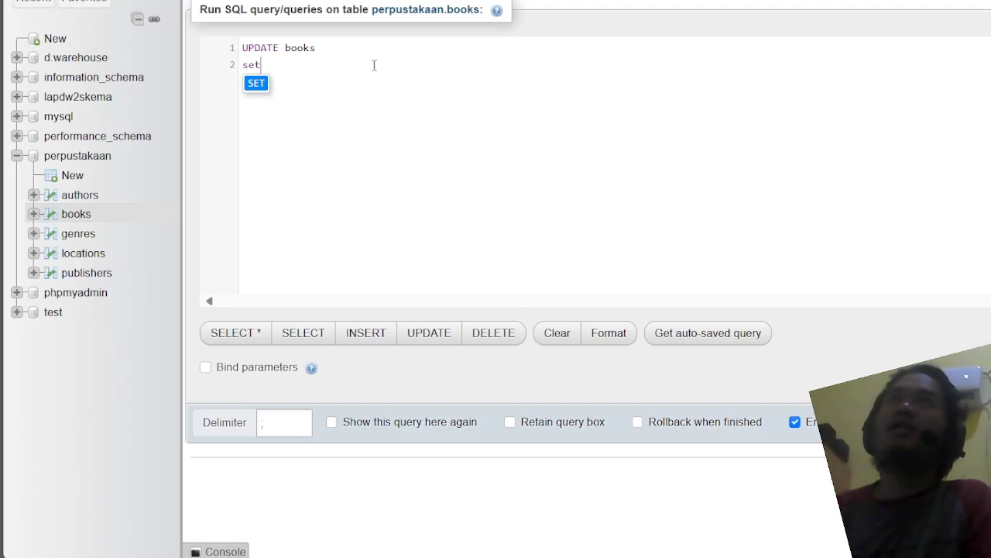
key("Return")
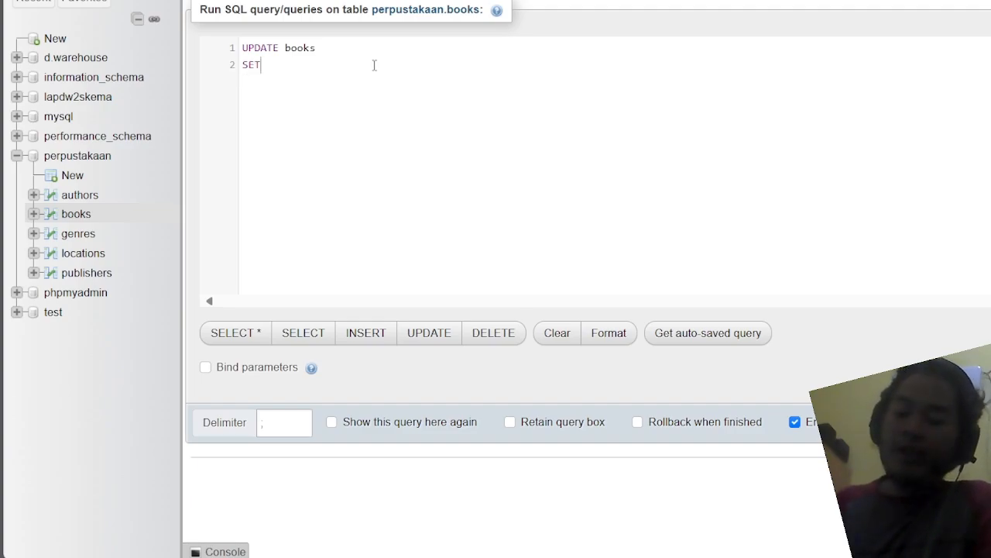
Step: Complete the SET clause with previous_genre_id=genre_id and genre_id=5
type("prev")
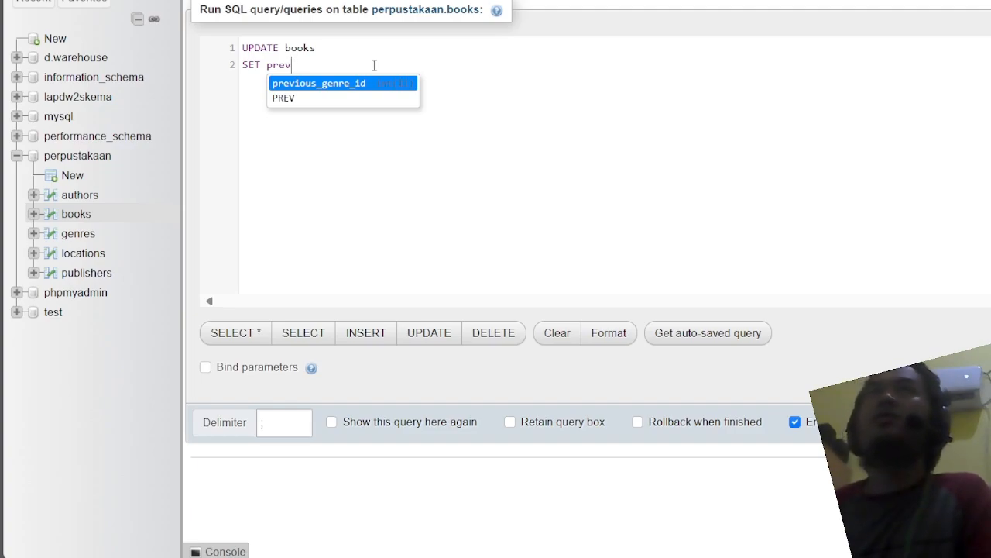
key("Return")
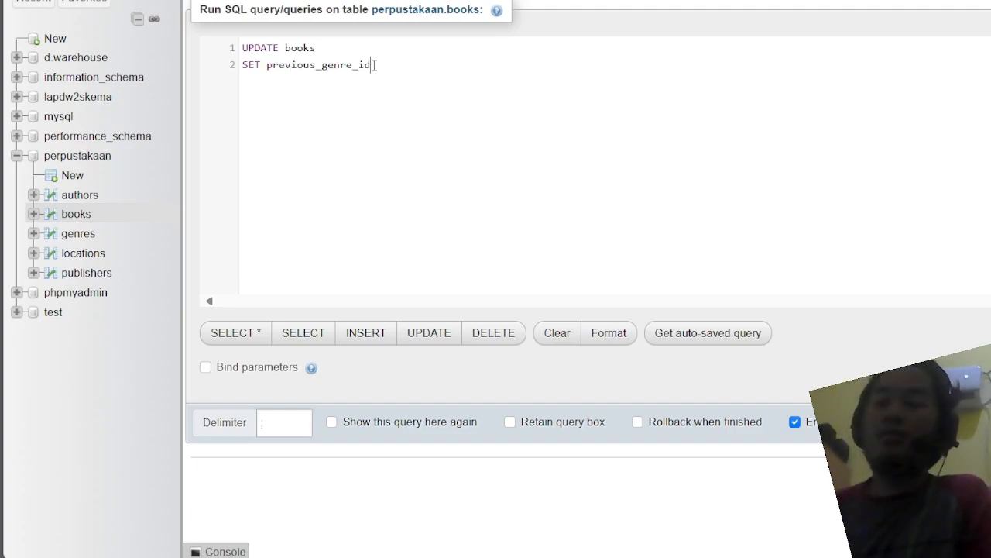
type("genre")
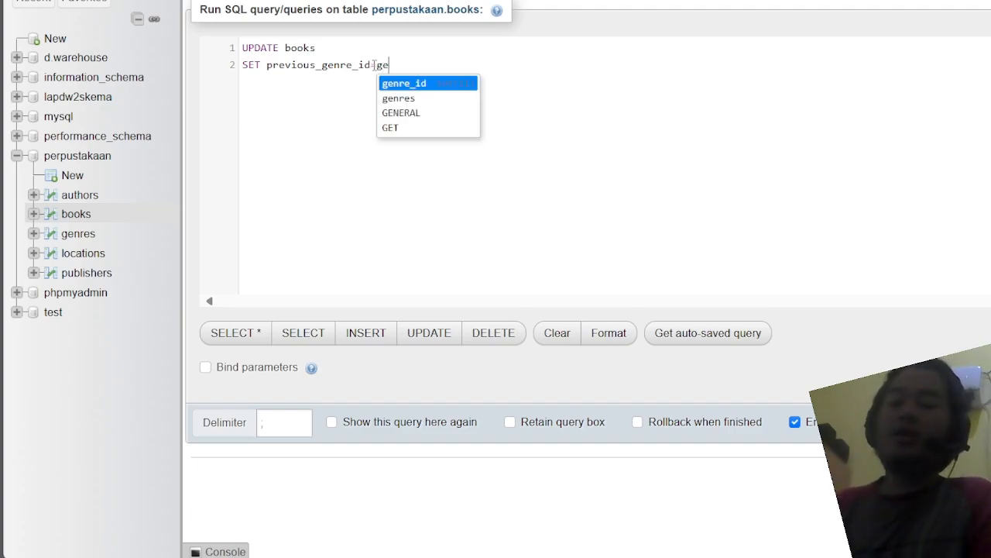
key("Return")
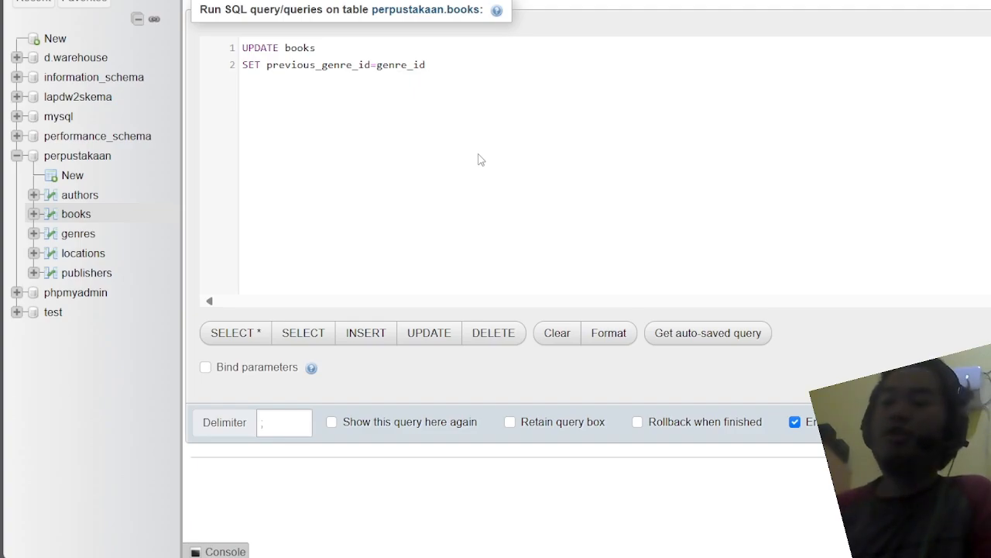
type(", genre")
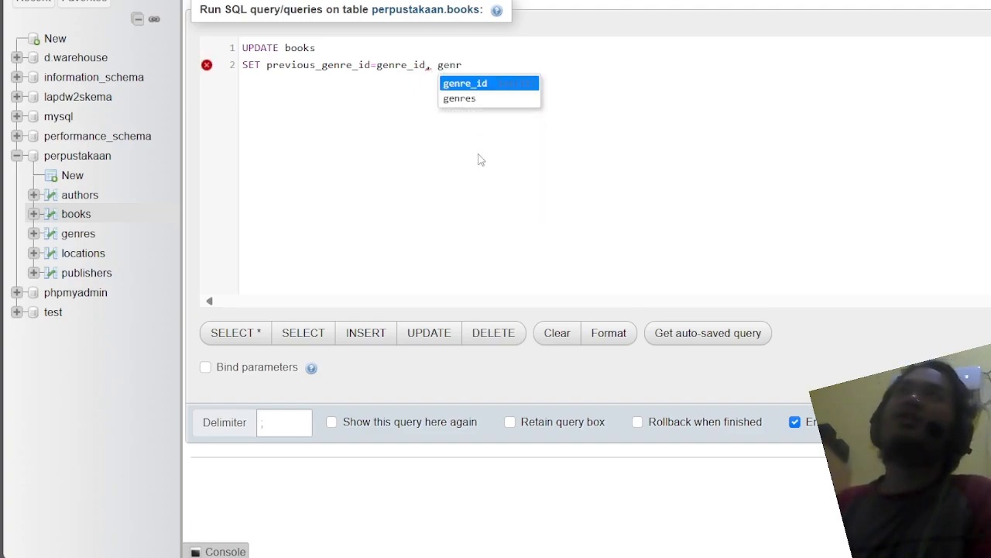
key("Return")
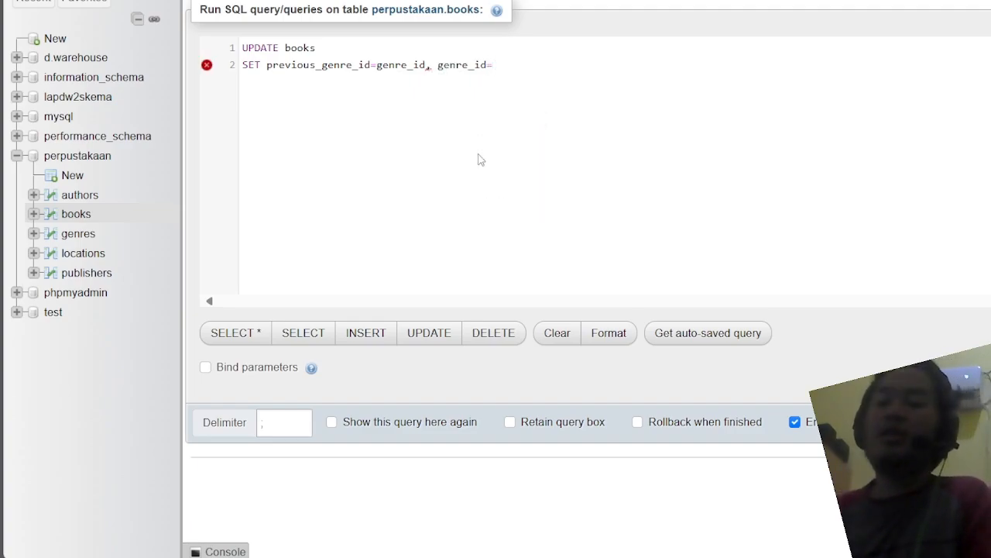
key("Left")
key("Left")
key("Left")
key("Left")
key("Left")
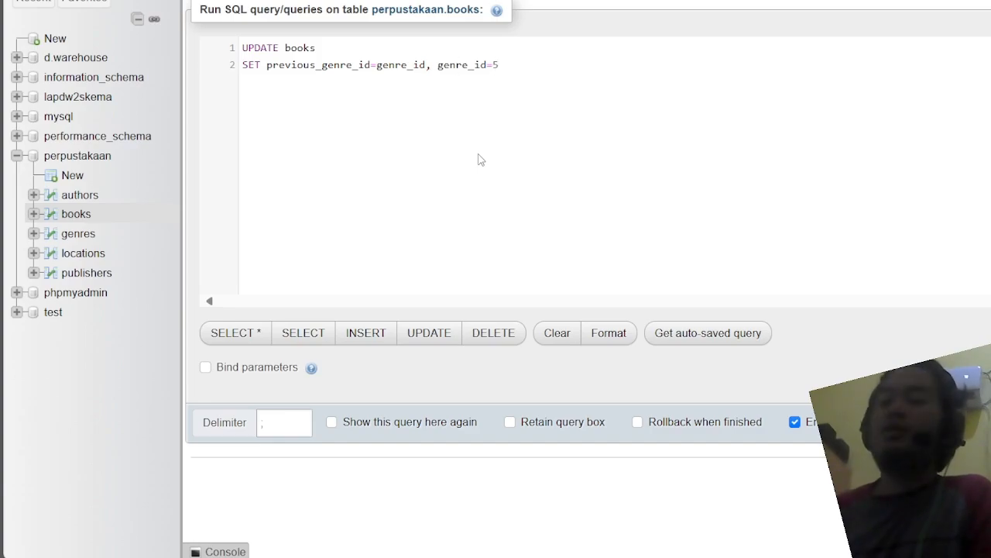
Step: Restrict the genre update with WHERE book_id=2, and run it before browsing the books table
type("where")
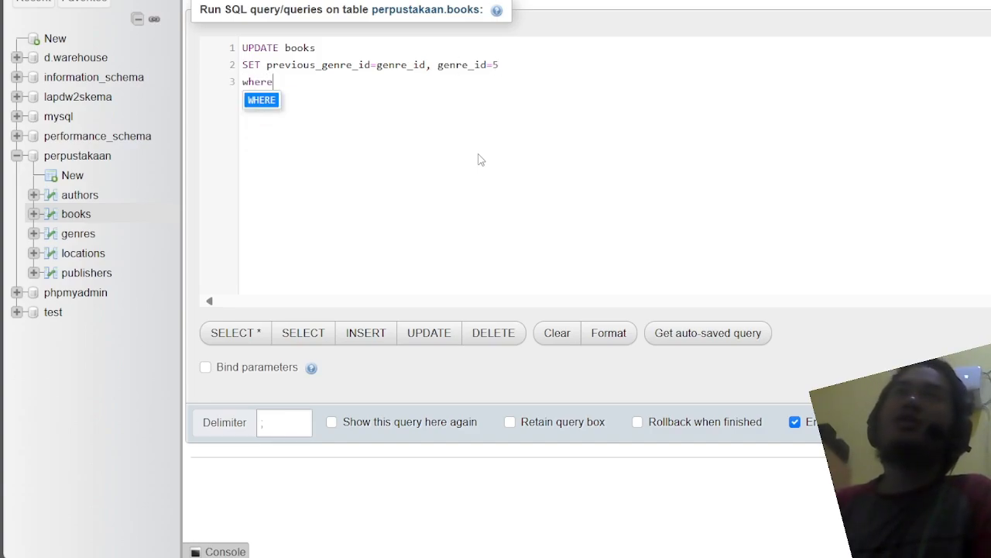
key("Return")
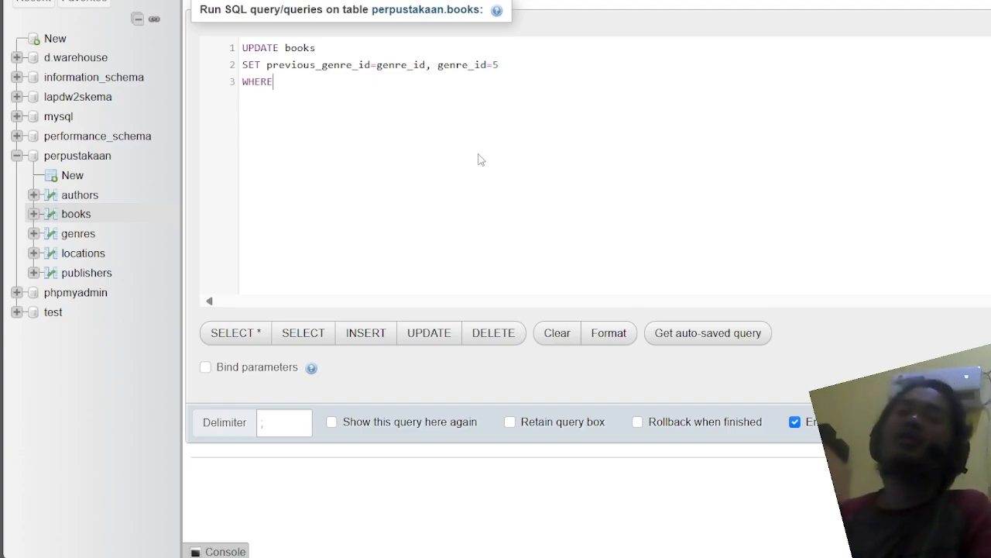
type("boo")
key("Return")
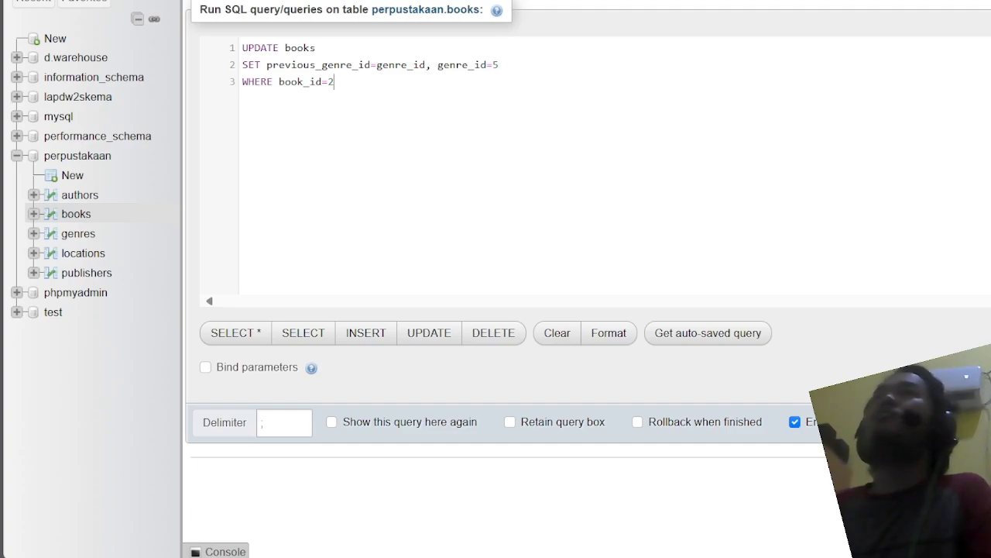
key("ctrl+Return")
left_click(76, 214)
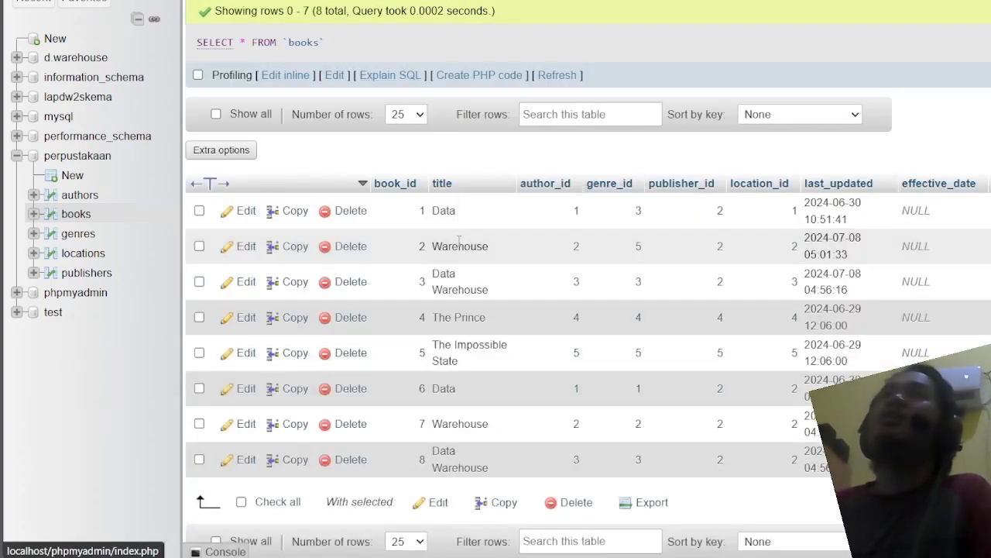